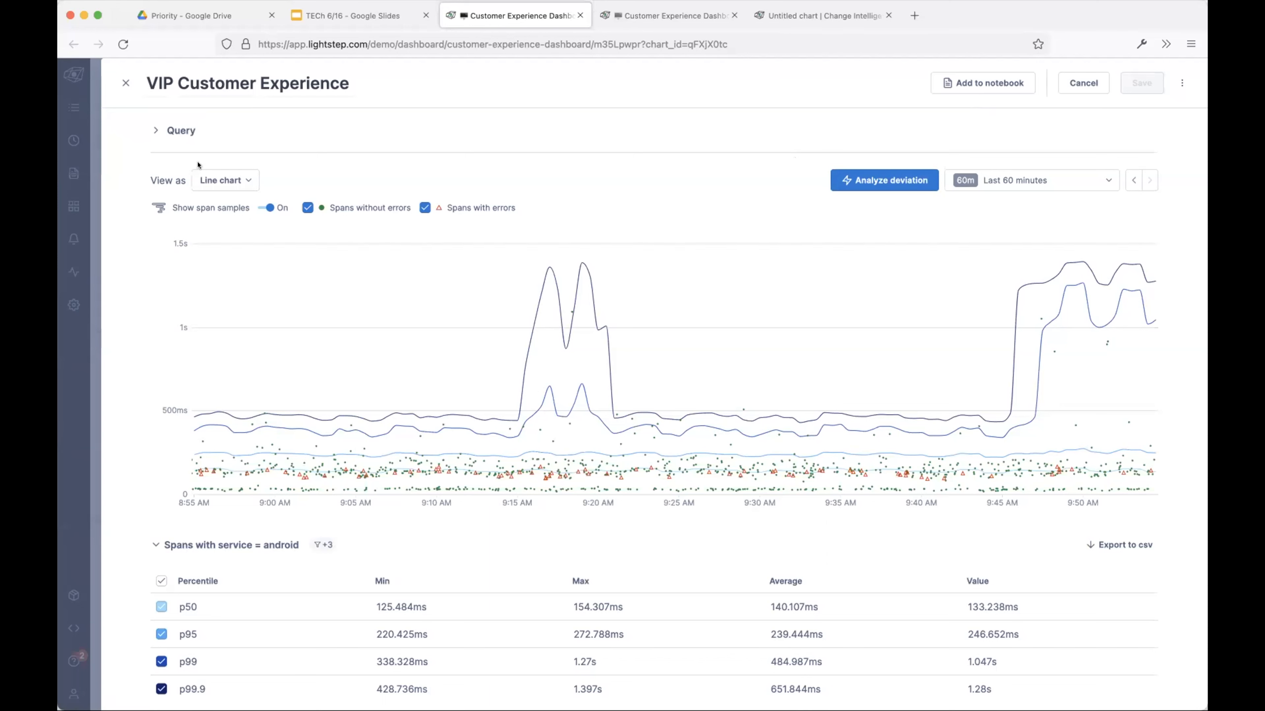
Display the VIP Customer Experience chart as a heatmap
{"action": "left_click", "coordinate": [218, 179]}
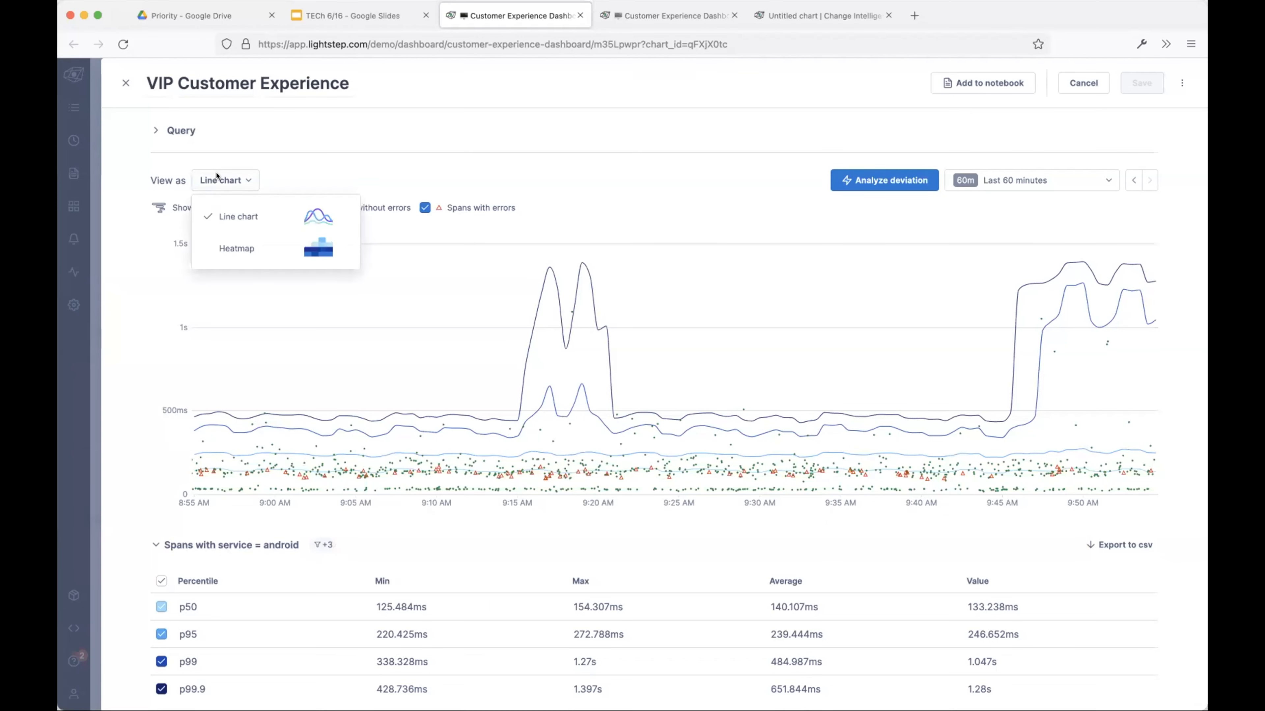
{"action": "left_click", "coordinate": [225, 249]}
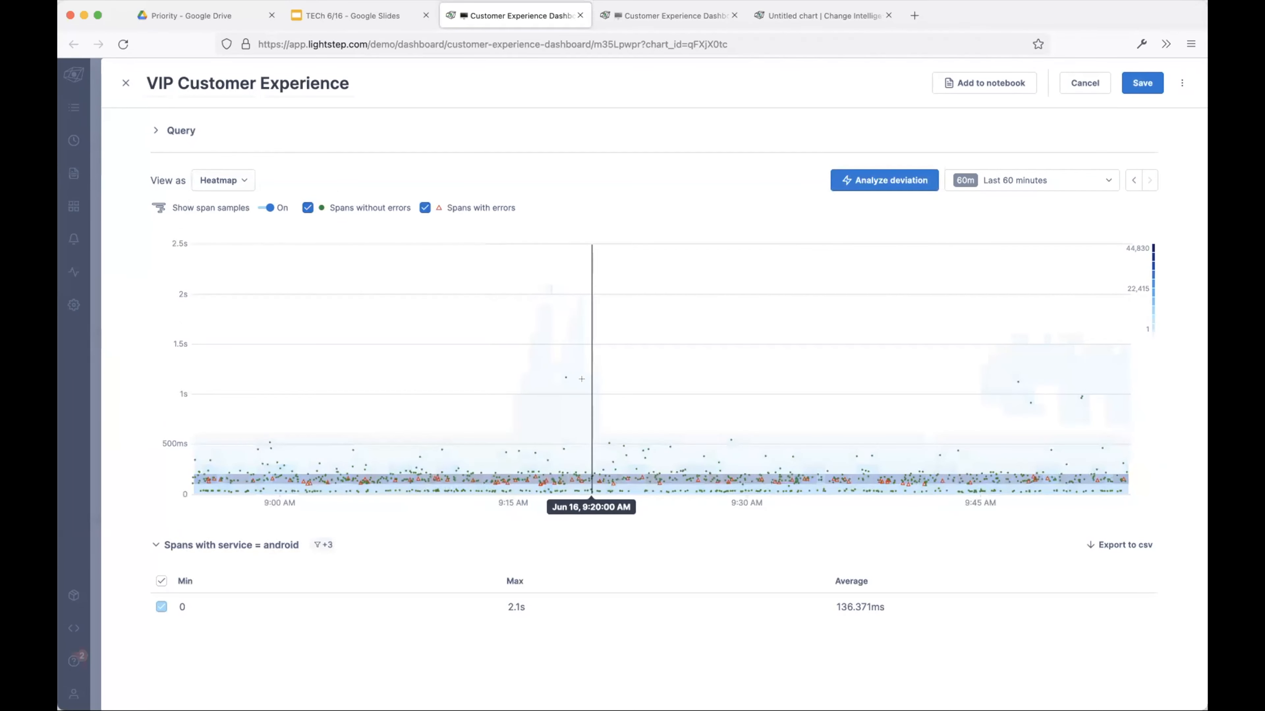
{"action": "mouse_move", "coordinate": [565, 378]}
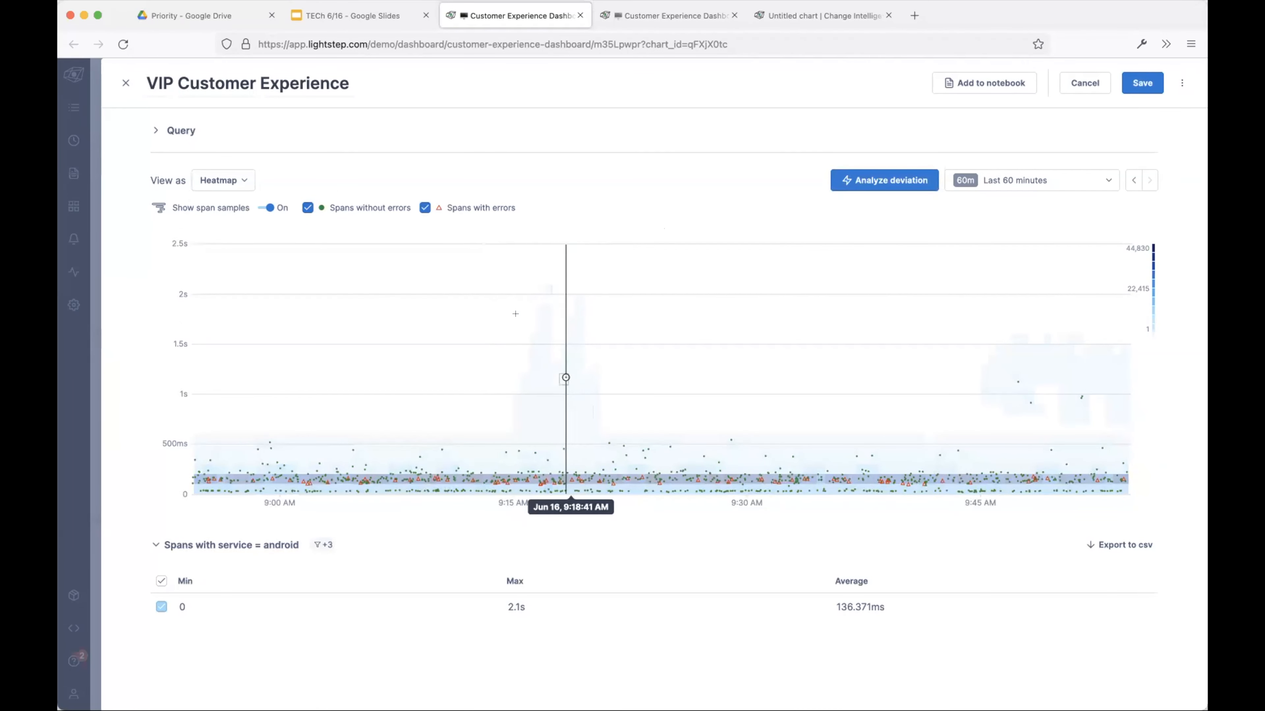
{"action": "mouse_move", "coordinate": [875, 187]}
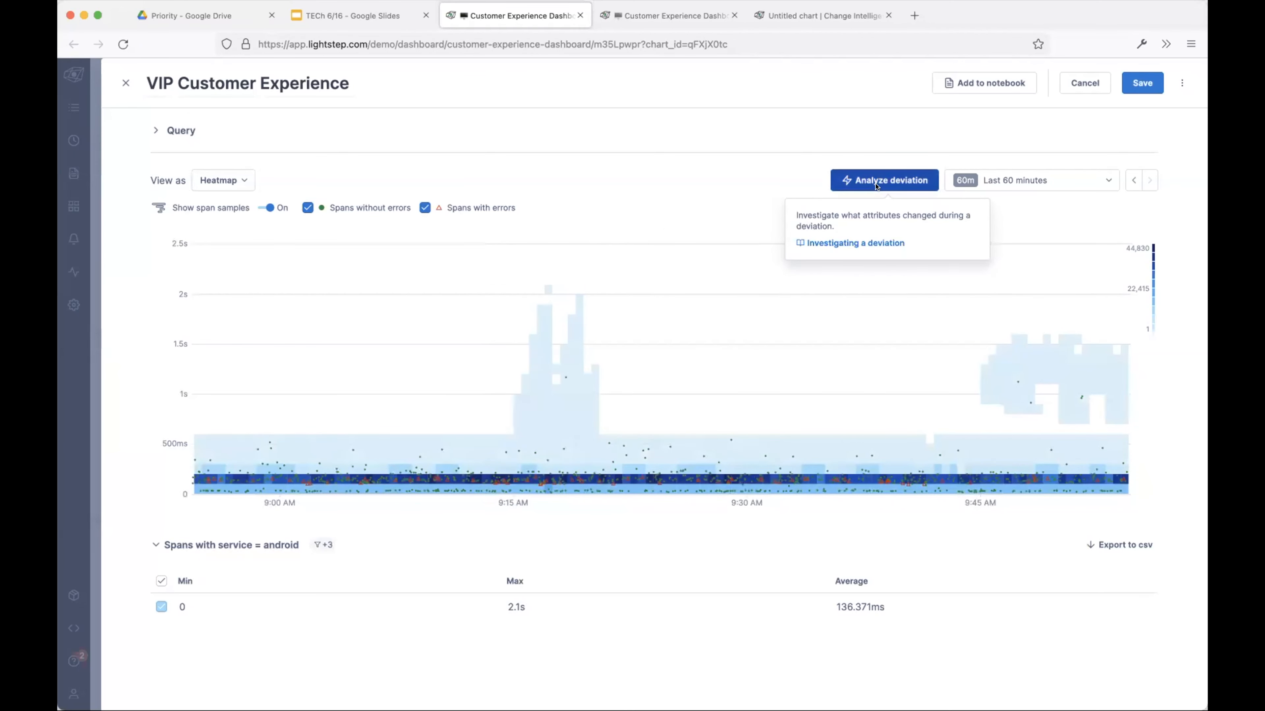
{"action": "left_click", "coordinate": [874, 187]}
{"action": "left_click_drag", "start_coordinate": [752, 416], "coordinate": [526, 394]}
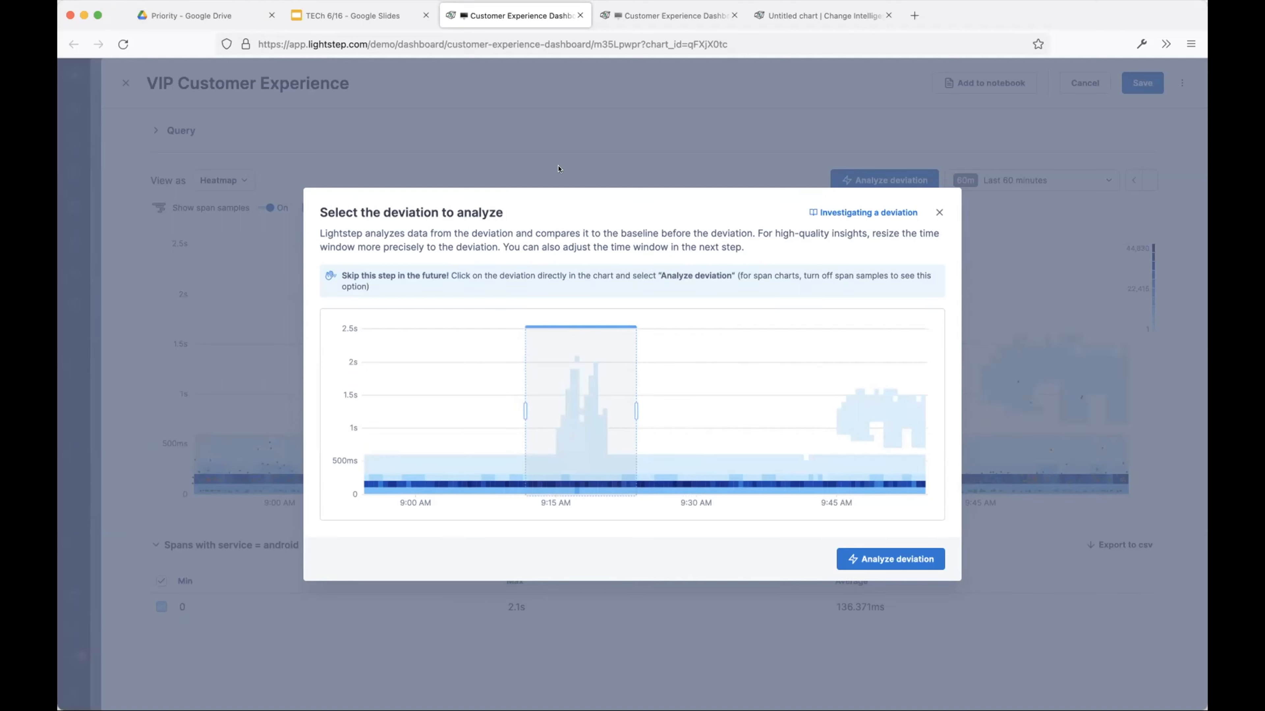
{"action": "left_click", "coordinate": [936, 211]}
Expand the chart's query and group the spans by the customer attribute
{"action": "left_click", "coordinate": [431, 130]}
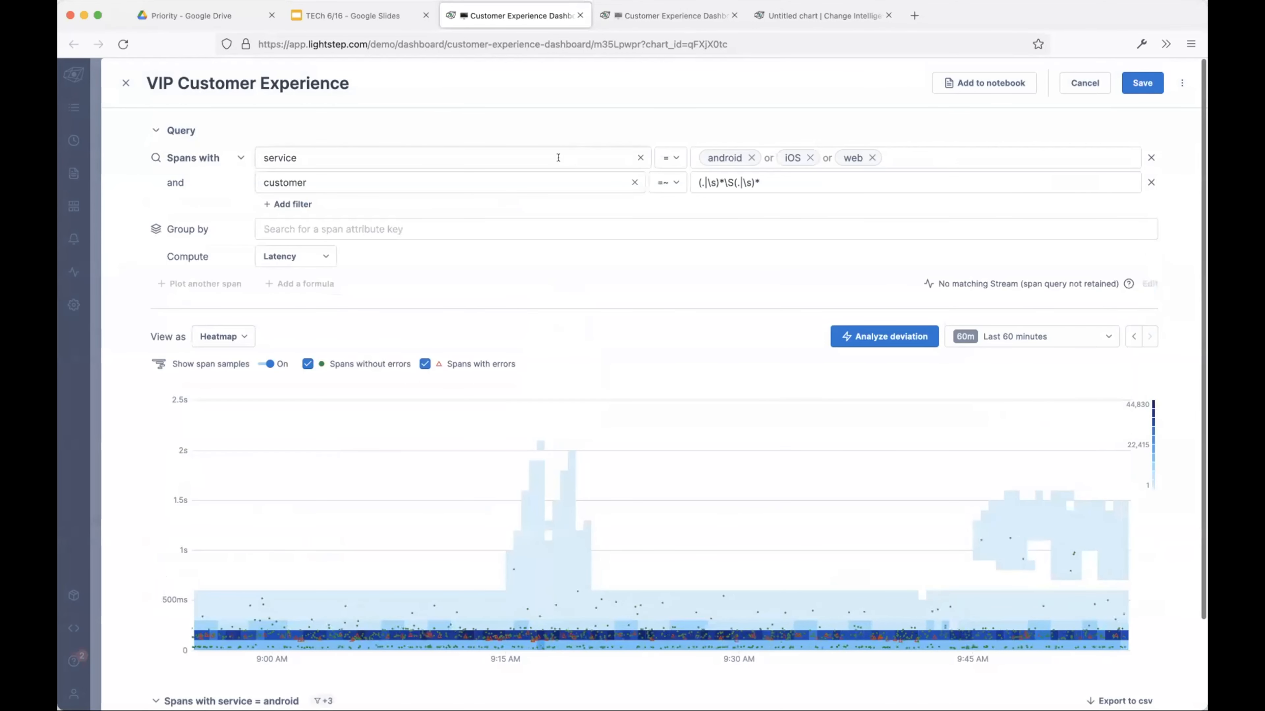
{"action": "left_click", "coordinate": [480, 227]}
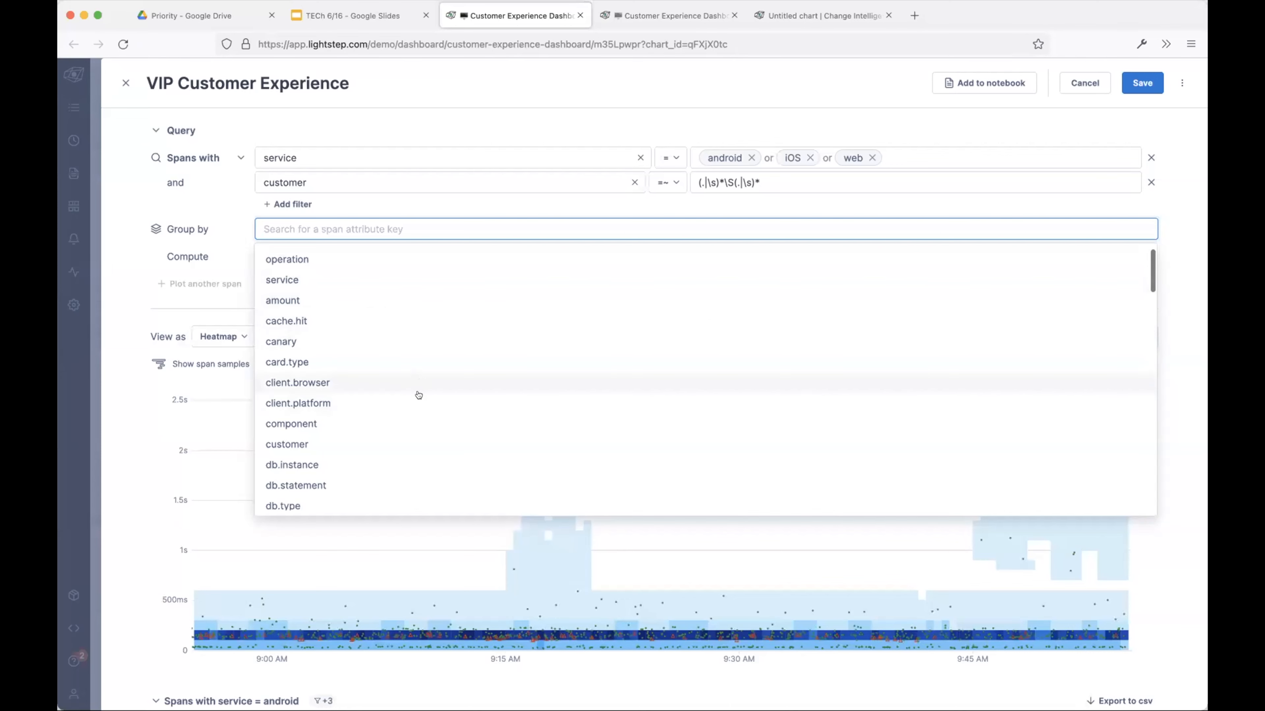
{"action": "left_click", "coordinate": [432, 443]}
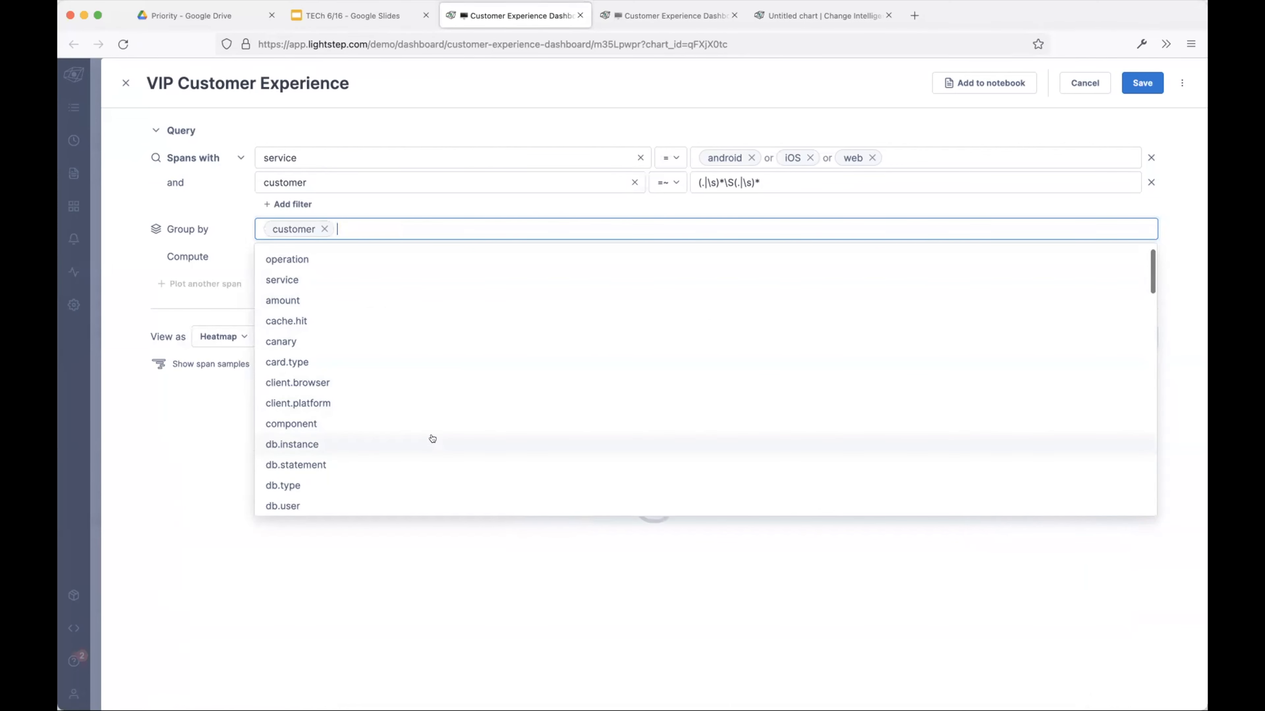
{"action": "left_click", "coordinate": [107, 351]}
Limit the heatmap to customer ProWool by hiding kicksuit, sweetpines, trendible, PackingKings, arborlily and hipcore
{"action": "scroll", "coordinate": [130, 401], "scroll_direction": "down", "scroll_amount": 3}
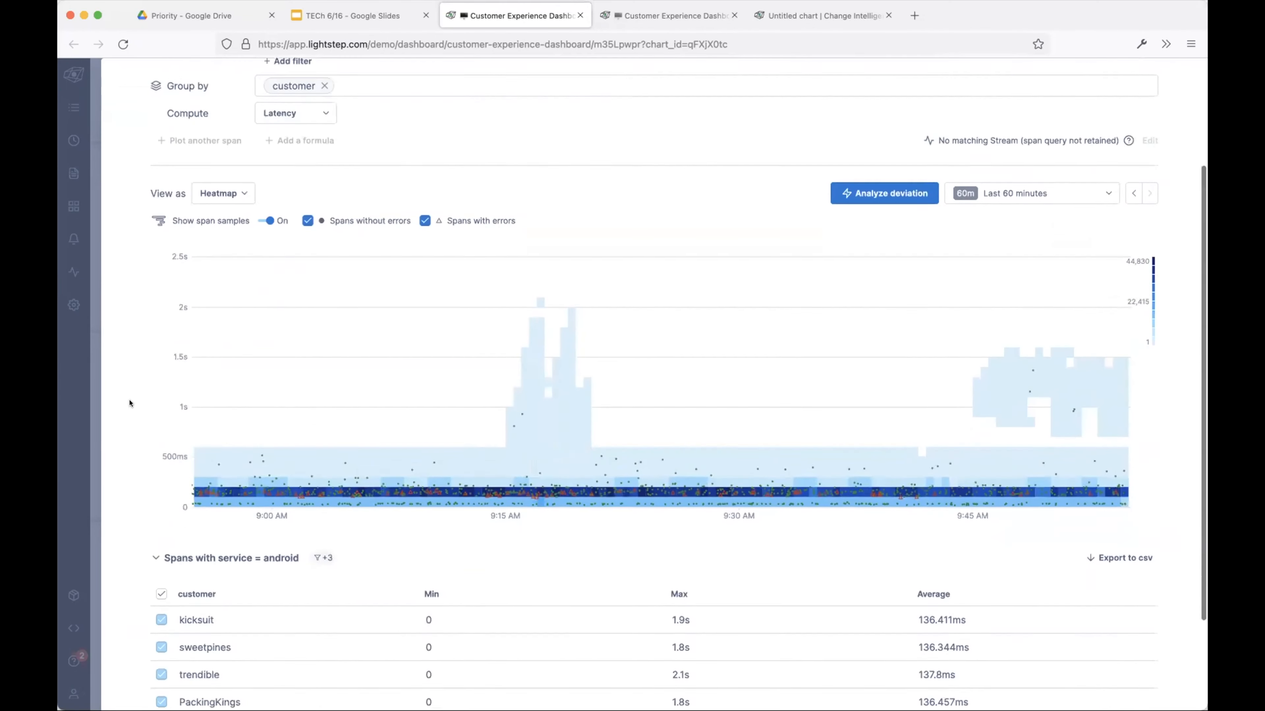
{"action": "scroll", "coordinate": [129, 403], "scroll_direction": "down", "scroll_amount": 3}
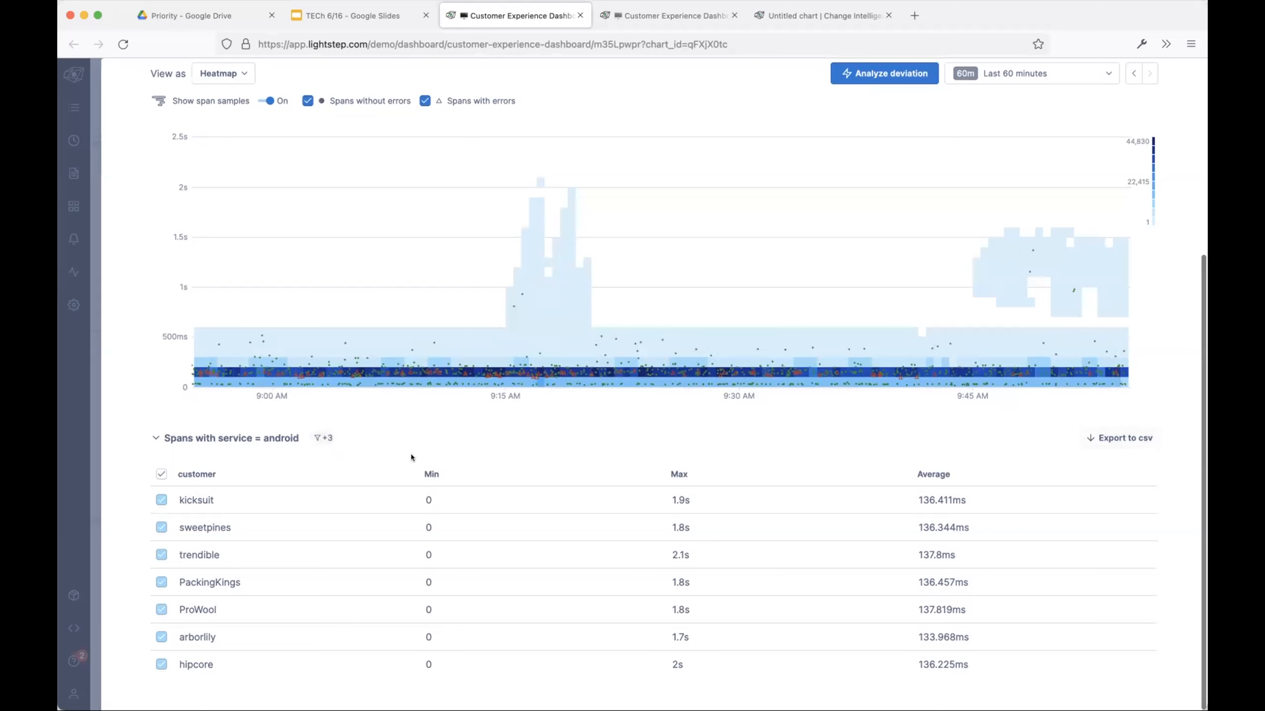
{"action": "left_click", "coordinate": [159, 474]}
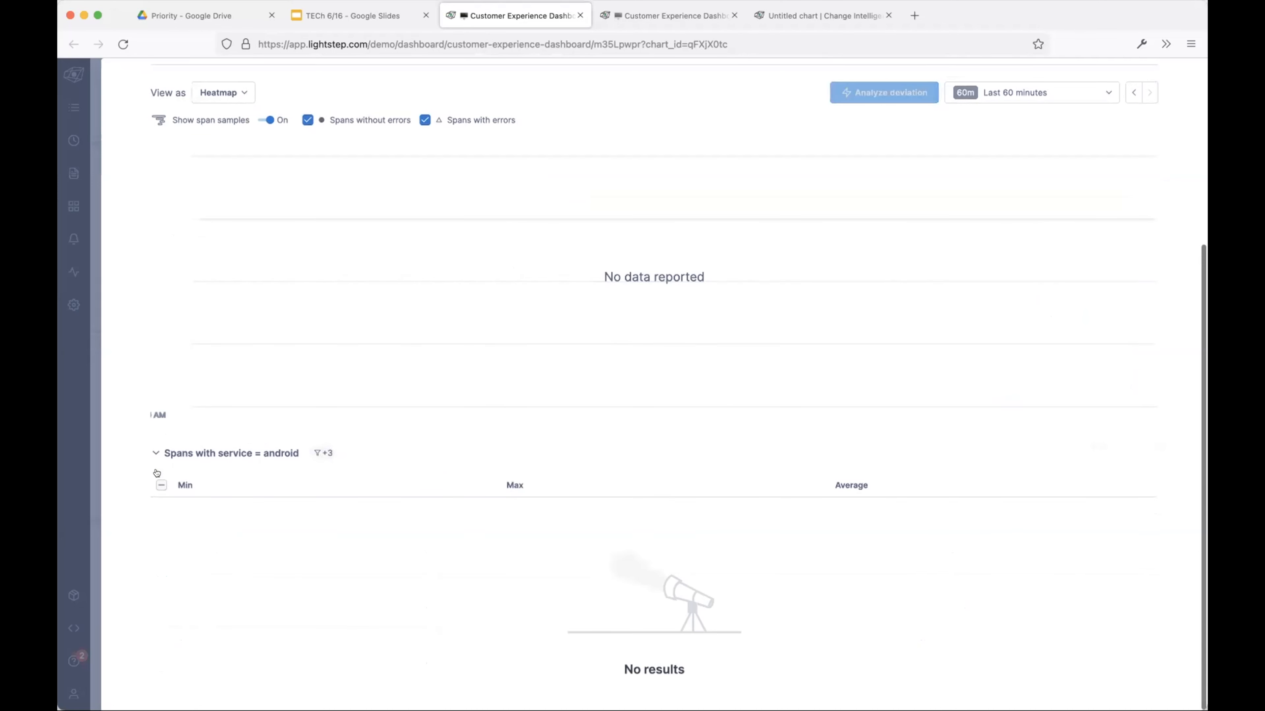
{"action": "left_click", "coordinate": [159, 485]}
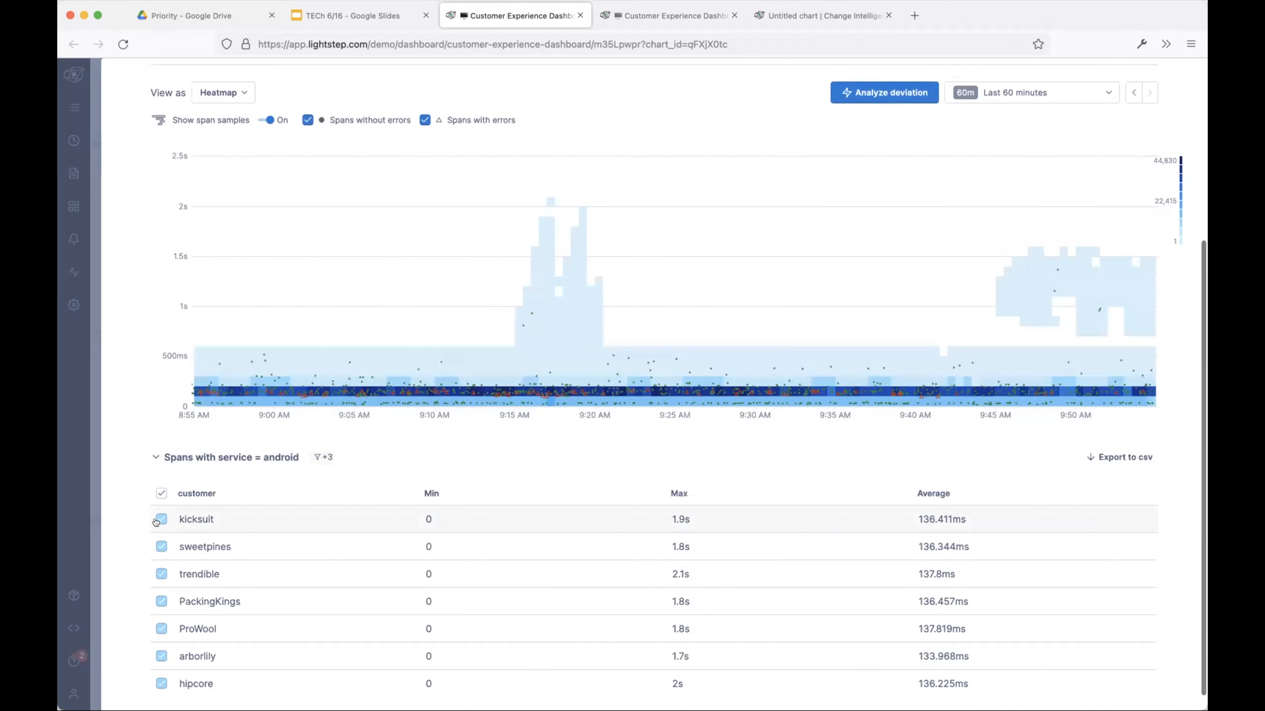
{"action": "left_click", "coordinate": [161, 519]}
{"action": "left_click", "coordinate": [162, 547]}
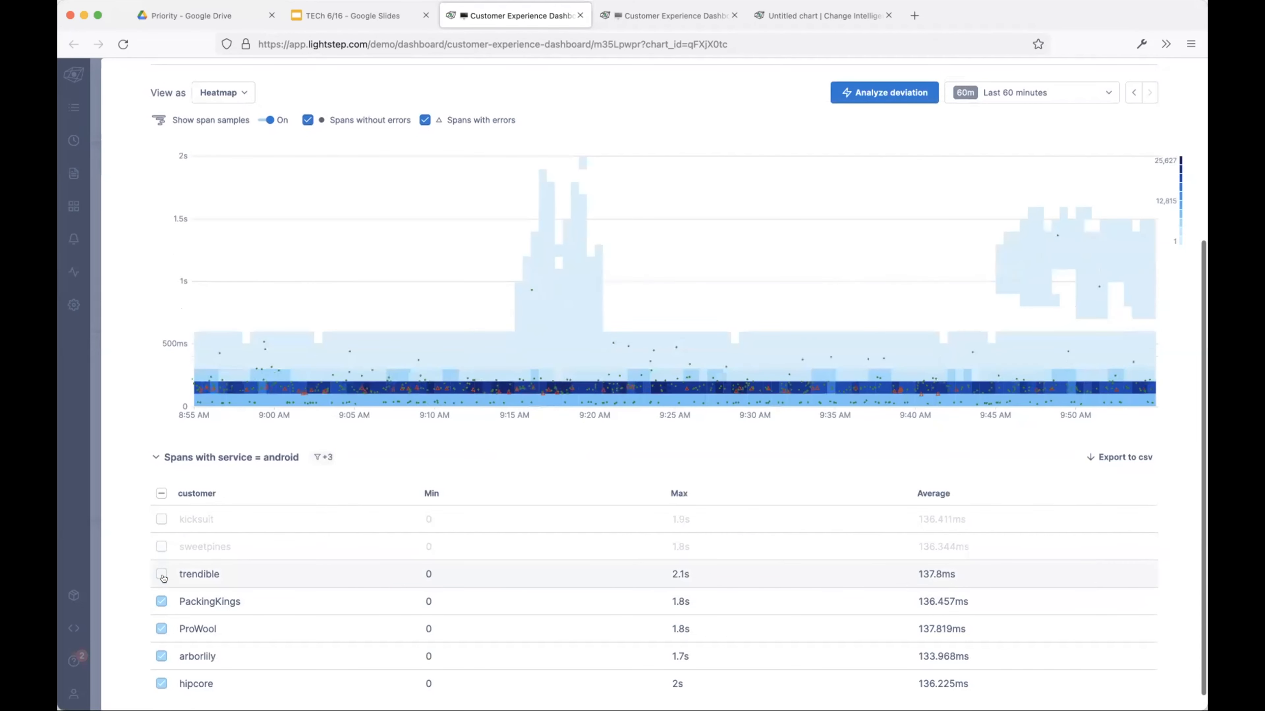
{"action": "left_click", "coordinate": [161, 574]}
{"action": "left_click", "coordinate": [160, 601]}
{"action": "left_click", "coordinate": [162, 656]}
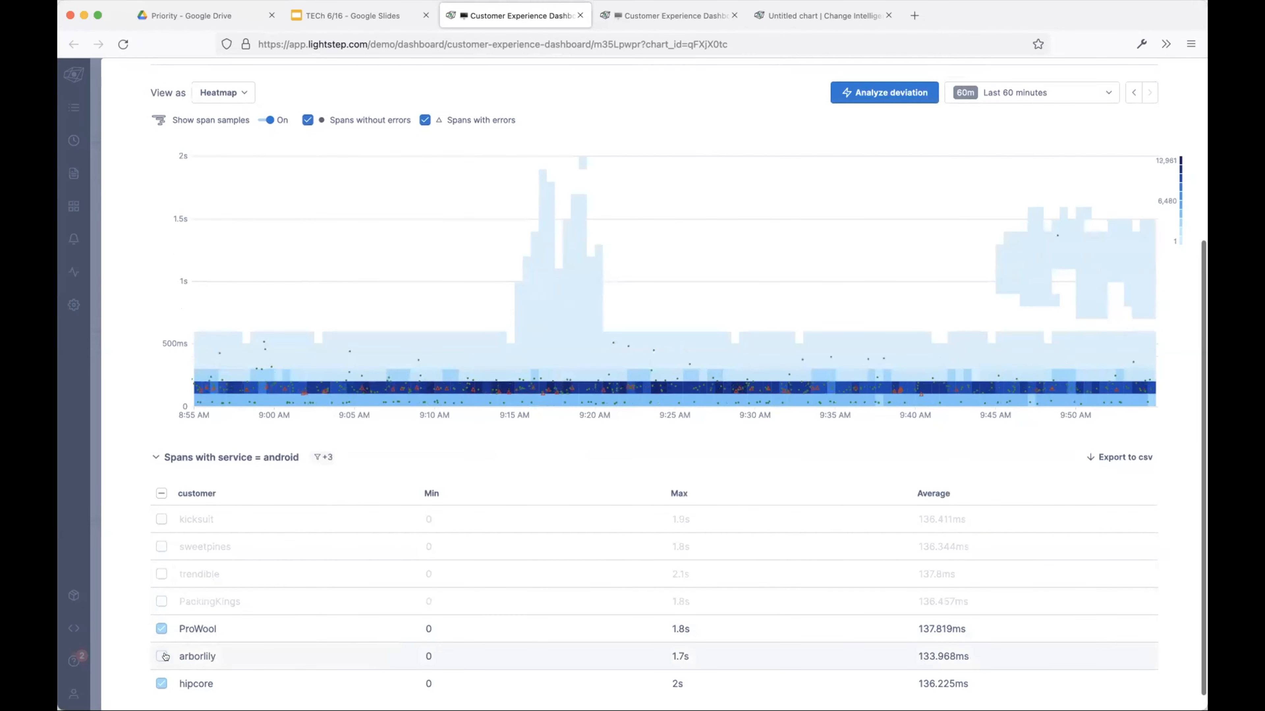
{"action": "left_click", "coordinate": [161, 682]}
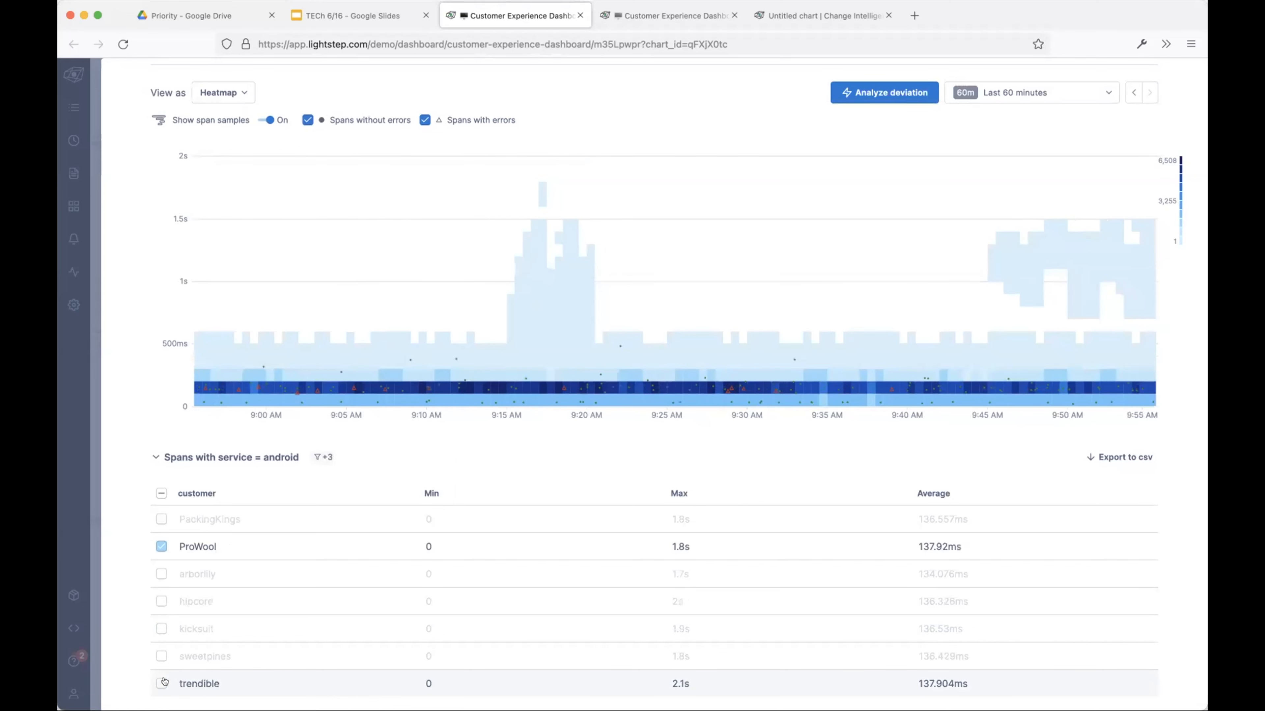
{"action": "left_click", "coordinate": [162, 683]}
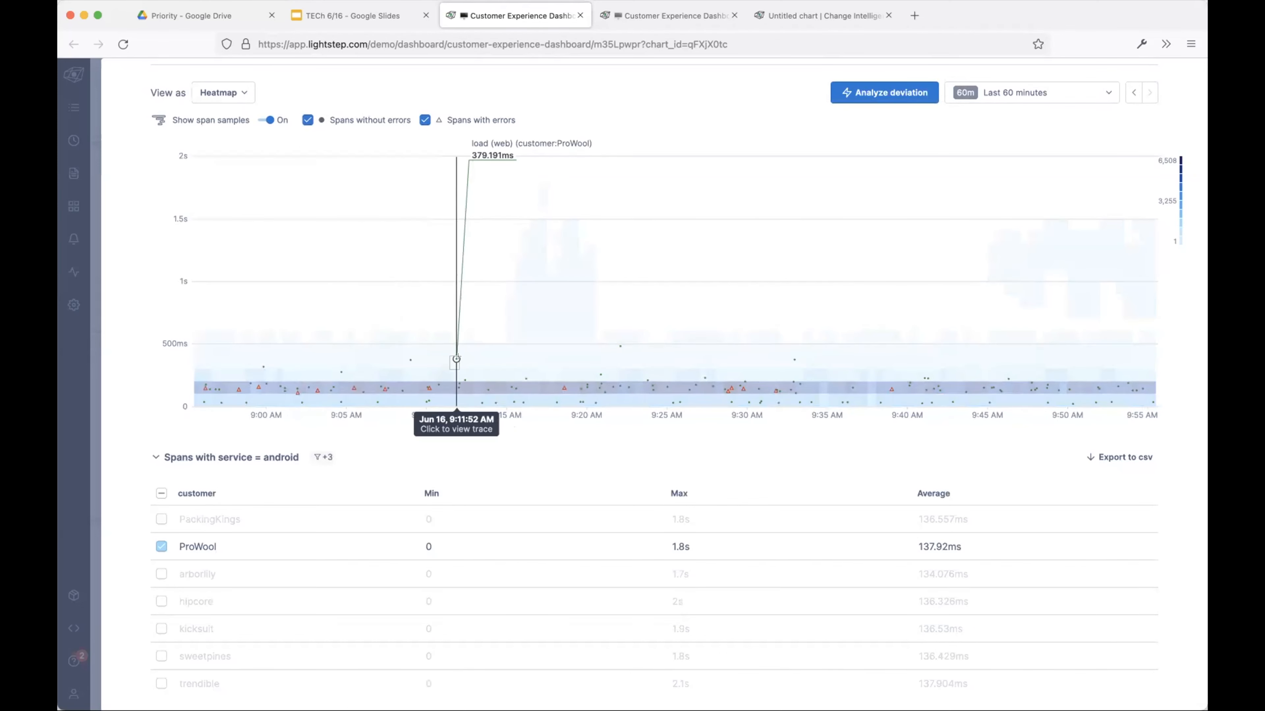
Show customer arborlily alone in place of ProWool, and replace it with hipcore and trendible
{"action": "left_click", "coordinate": [161, 574]}
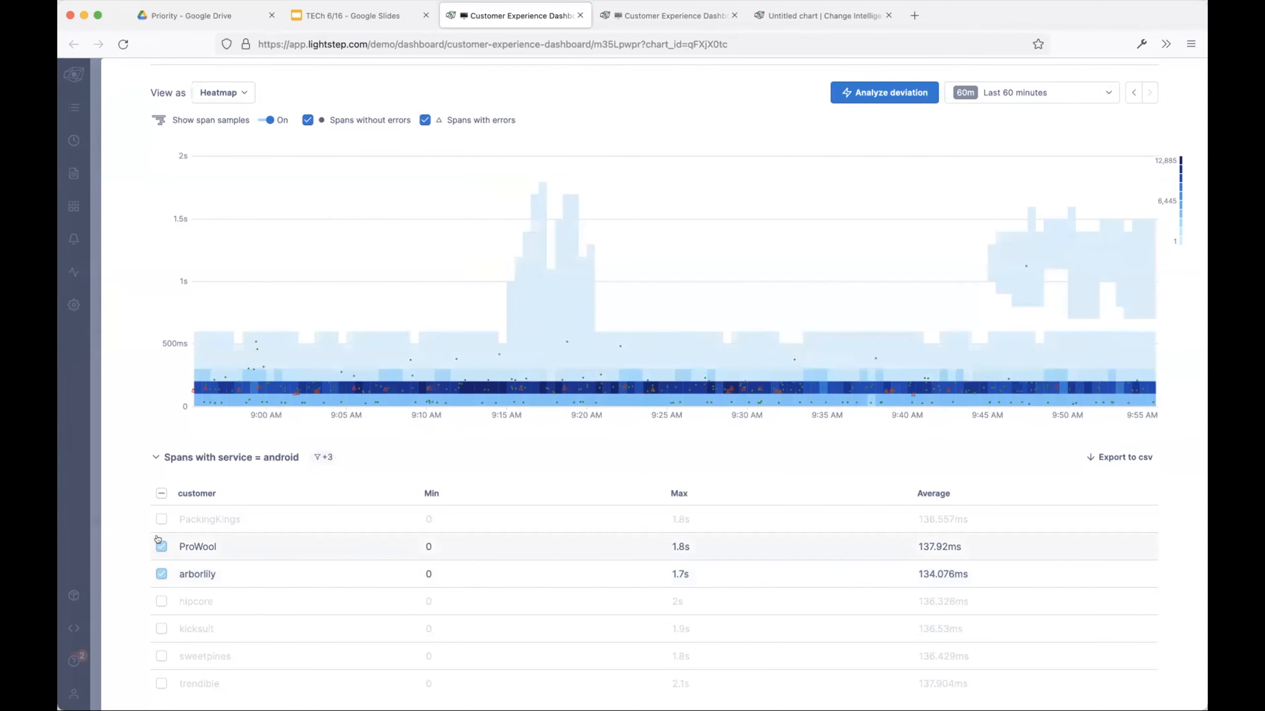
{"action": "left_click", "coordinate": [160, 545]}
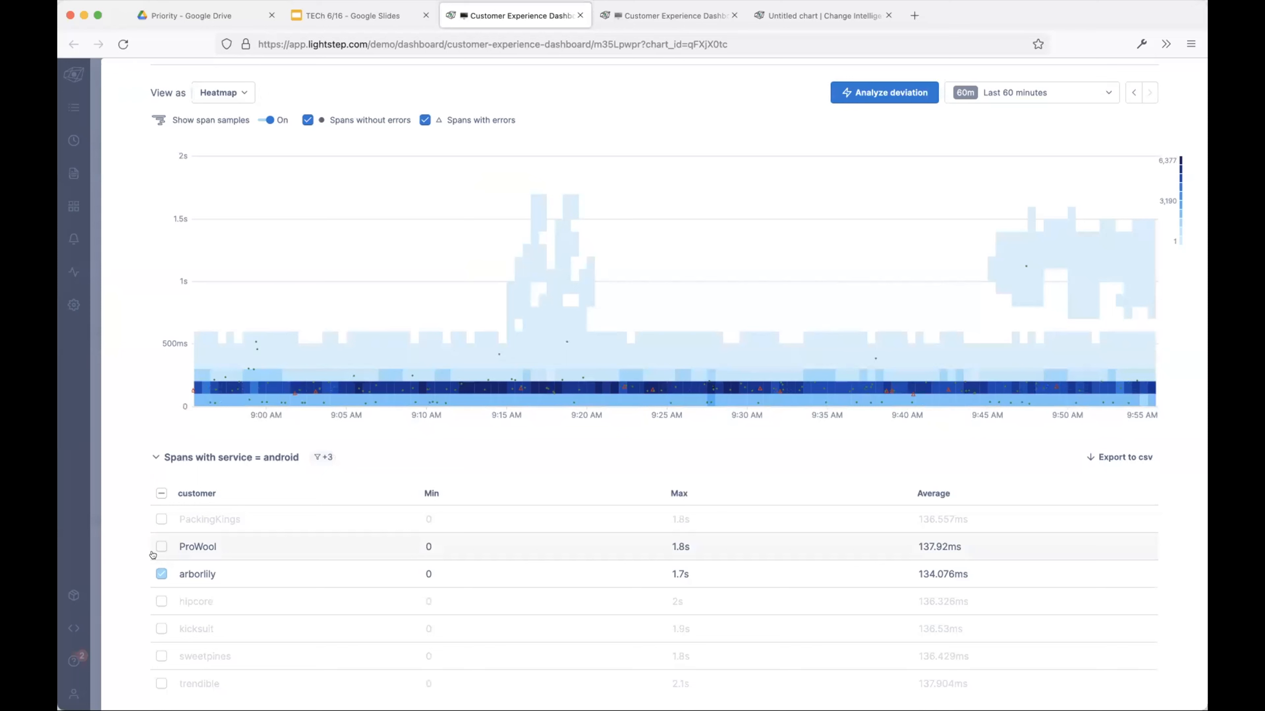
{"action": "left_click", "coordinate": [153, 602]}
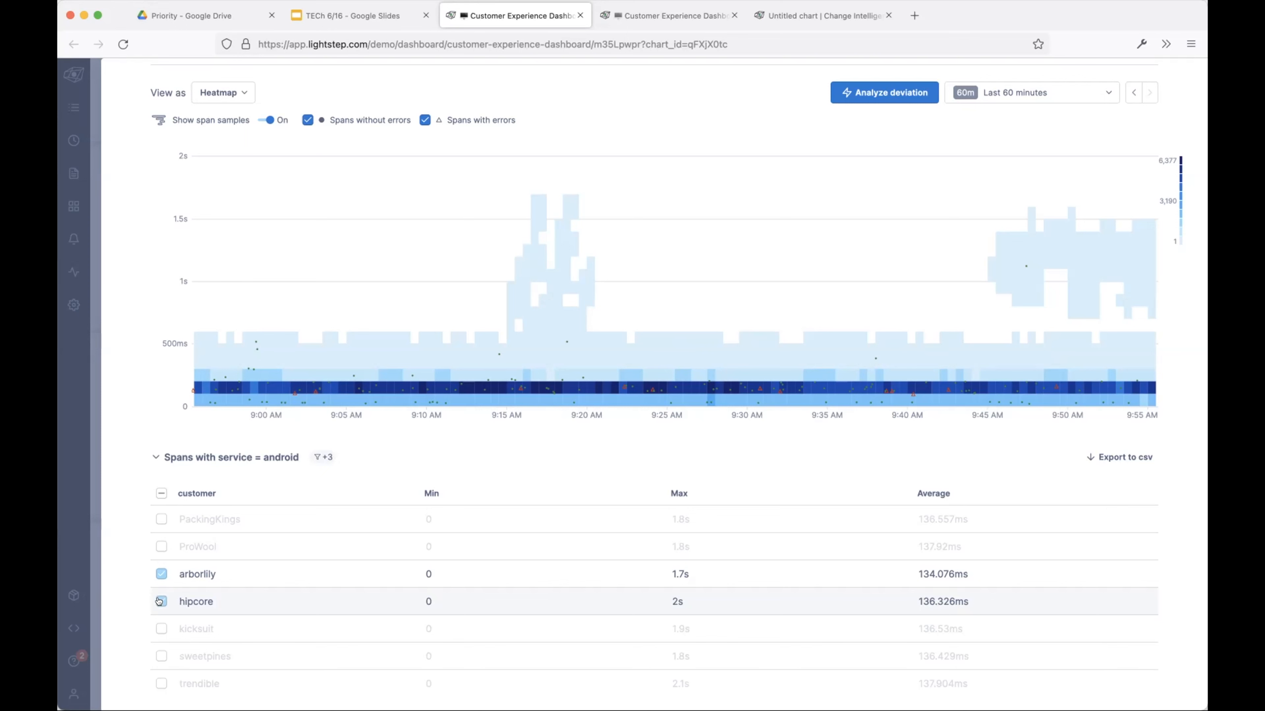
{"action": "left_click", "coordinate": [154, 574]}
{"action": "left_click", "coordinate": [155, 546]}
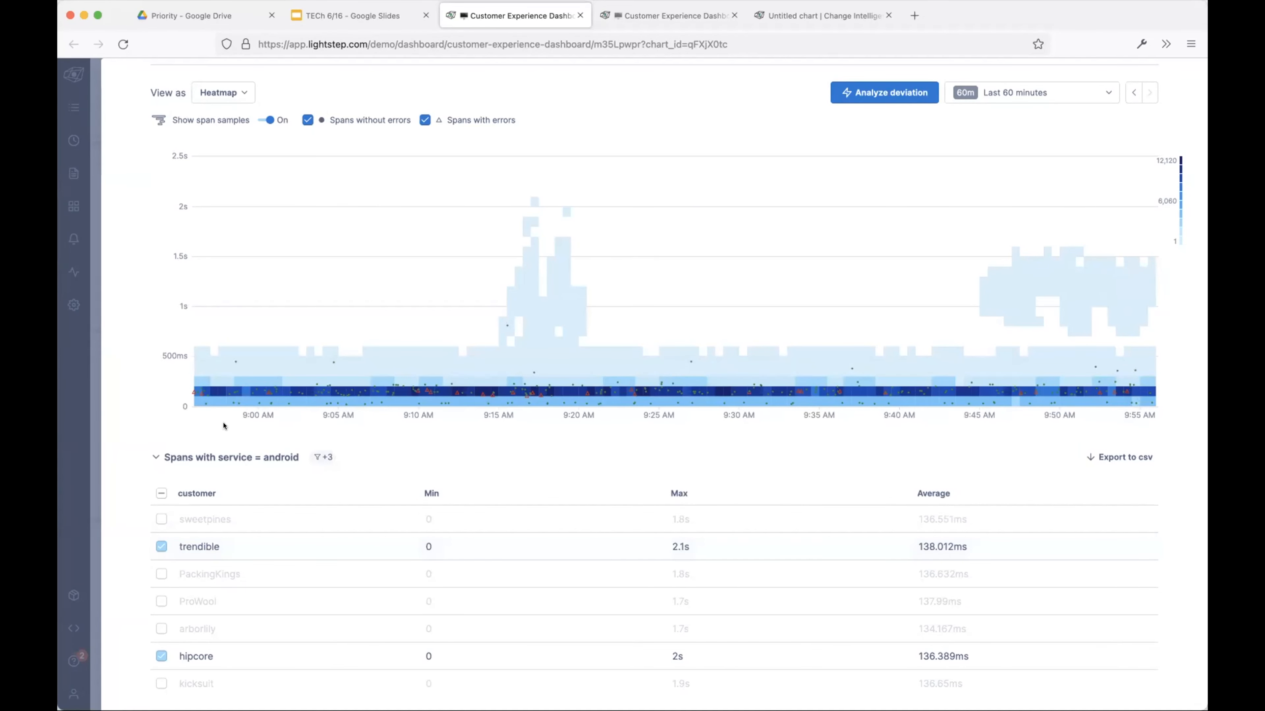
{"action": "scroll", "coordinate": [225, 427], "scroll_direction": "up", "scroll_amount": 5}
{"action": "scroll", "coordinate": [282, 315], "scroll_direction": "down", "scroll_amount": 1}
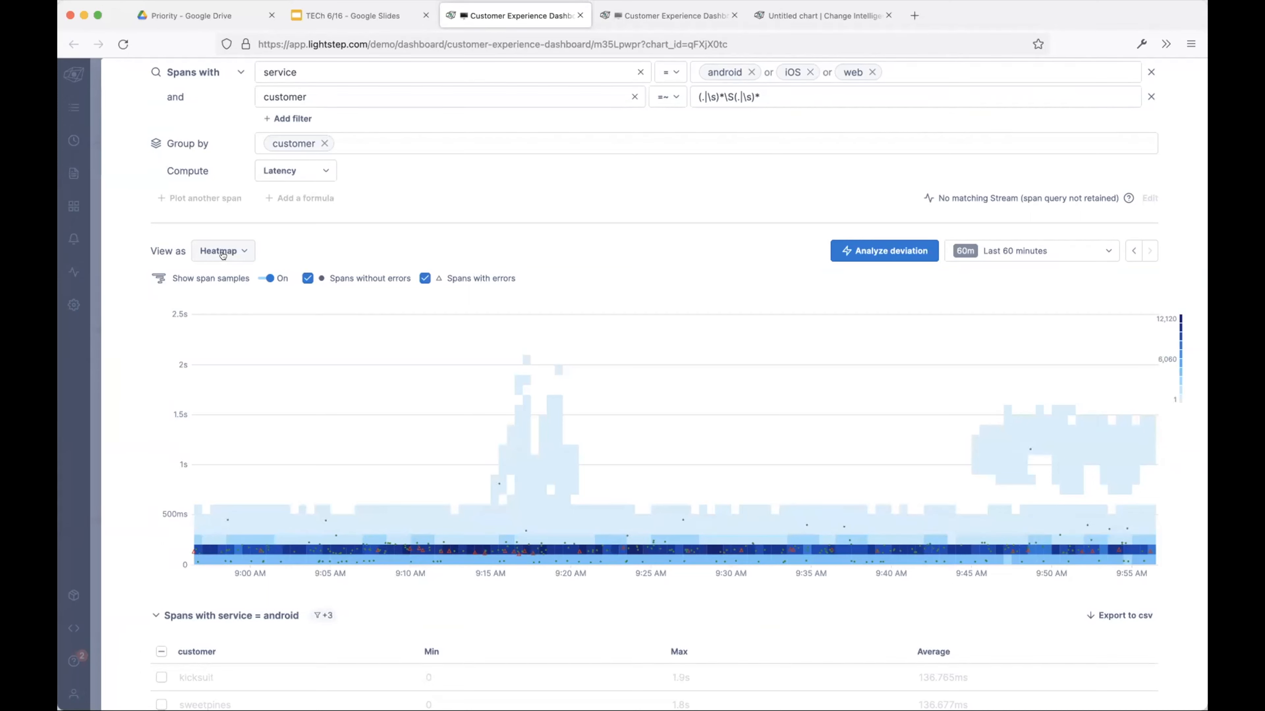
{"action": "scroll", "coordinate": [222, 254], "scroll_direction": "up", "scroll_amount": 1}
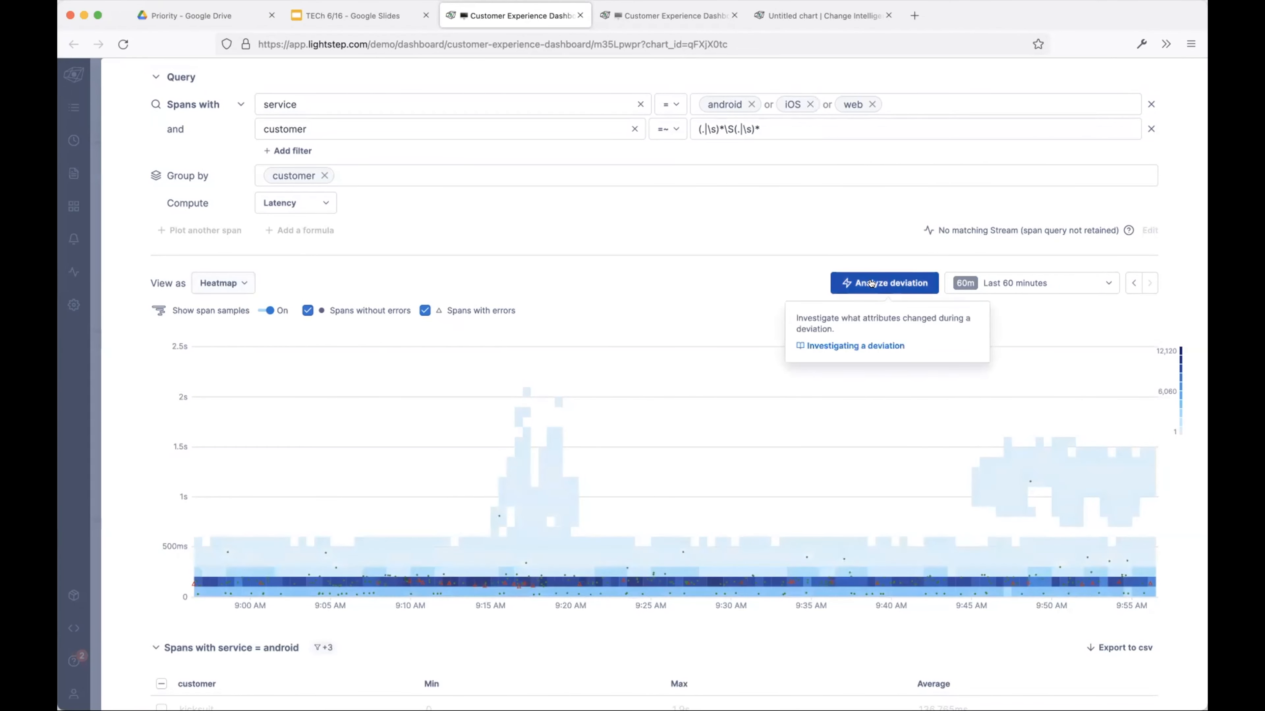
{"action": "left_click", "coordinate": [884, 283]}
{"action": "left_click_drag", "start_coordinate": [749, 394], "coordinate": [558, 398]}
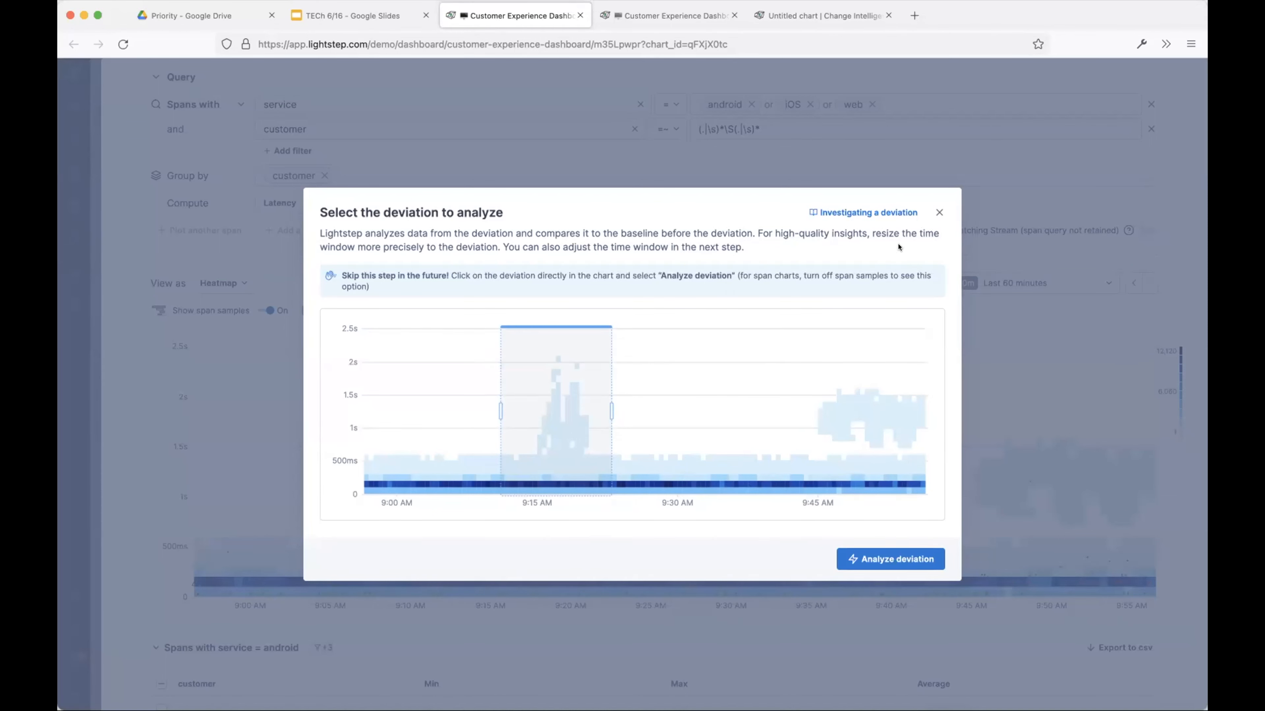
{"action": "left_click", "coordinate": [938, 212]}
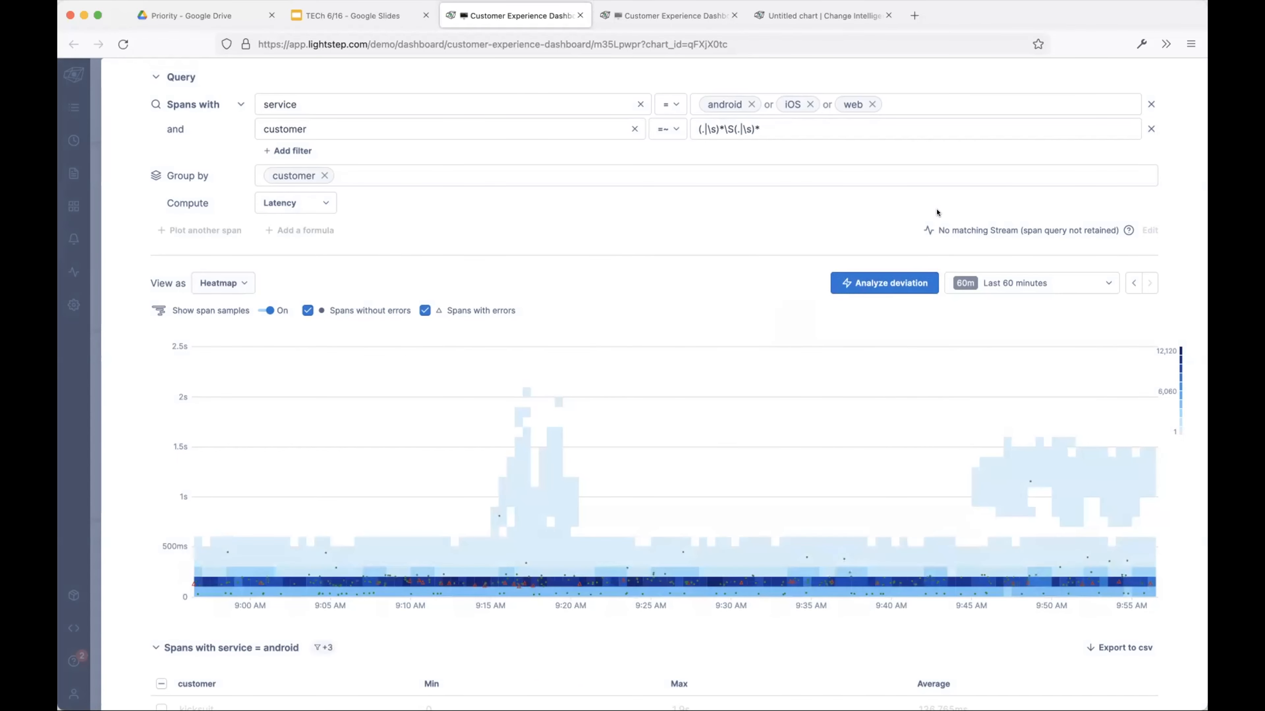